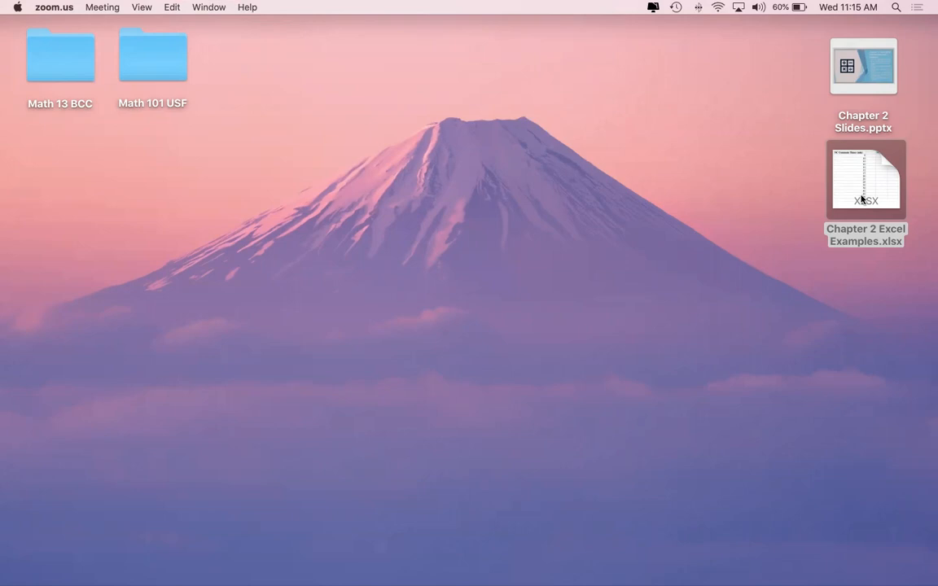
# Open the Chapter 2 Excel Examples workbook from the desktop and go to the Example 2.4 5#Summary-Boxplot sheet
pyautogui.click(862, 199)
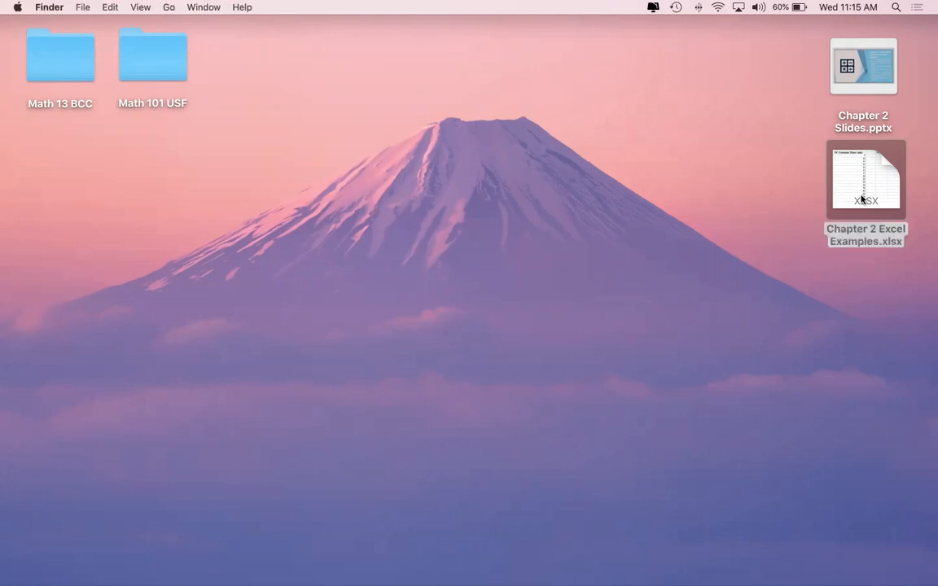
pyautogui.doubleClick(861, 199)
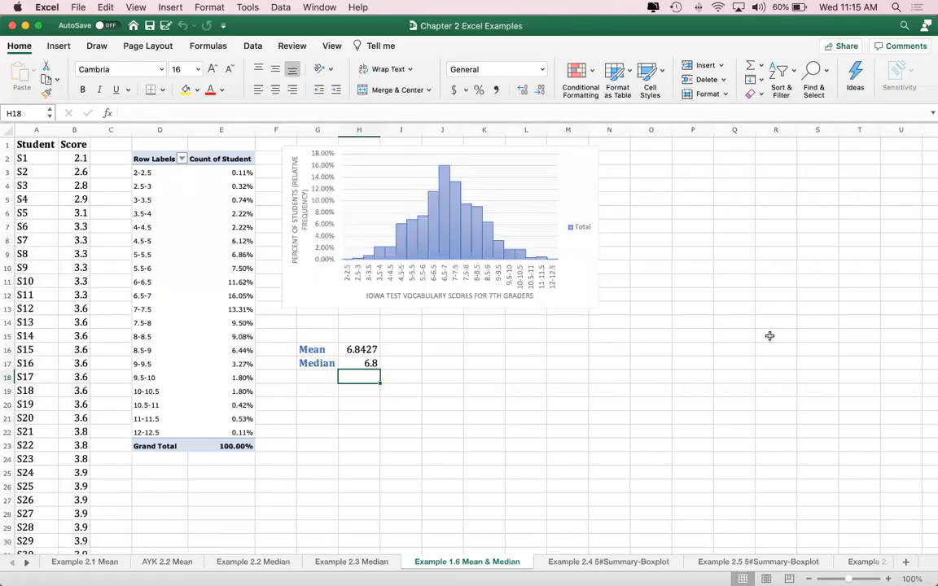
pyautogui.click(600, 563)
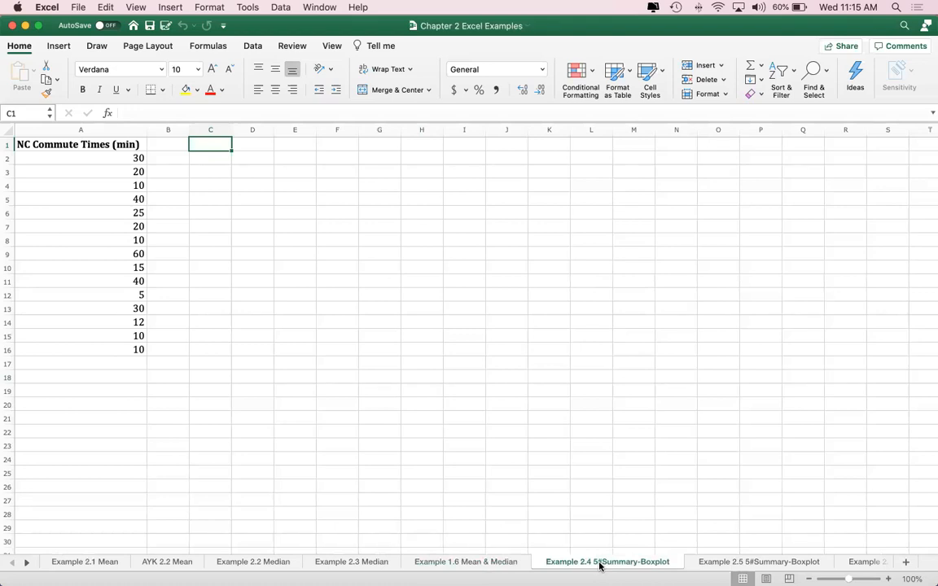
# Sort the NC commute times in A2:A16 from smallest to largest
pyautogui.moveTo(136, 158); pyautogui.dragTo(127, 342)
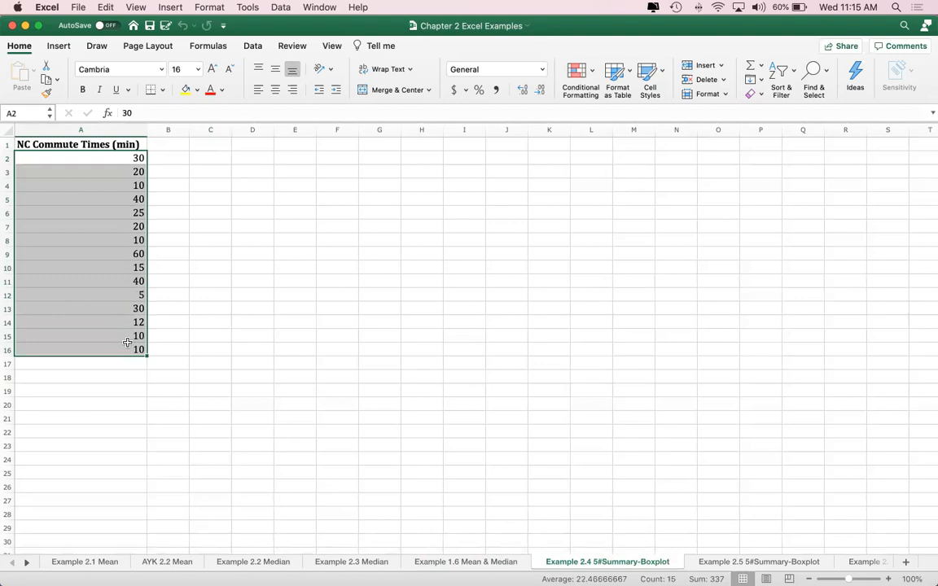
pyautogui.rightClick(127, 343)
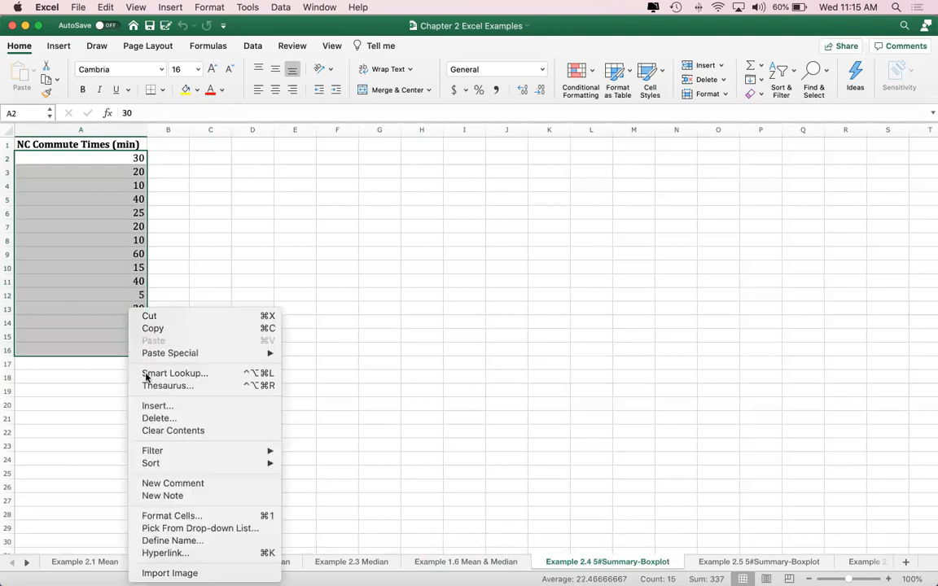
pyautogui.moveTo(174, 465)
pyautogui.click(303, 463)
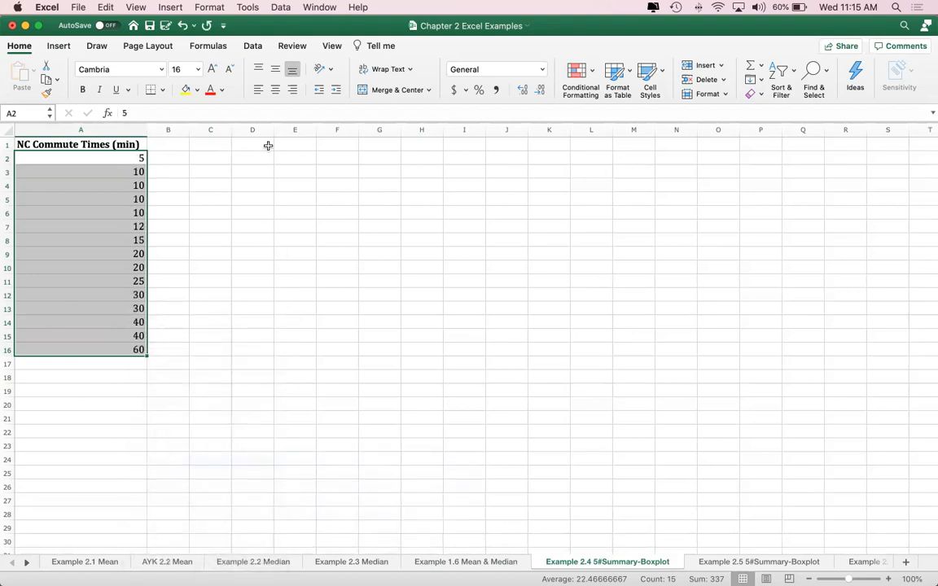
# Start a Descriptive Statistics data analysis with the commute times in A2:A16 as the input range
pyautogui.click(253, 46)
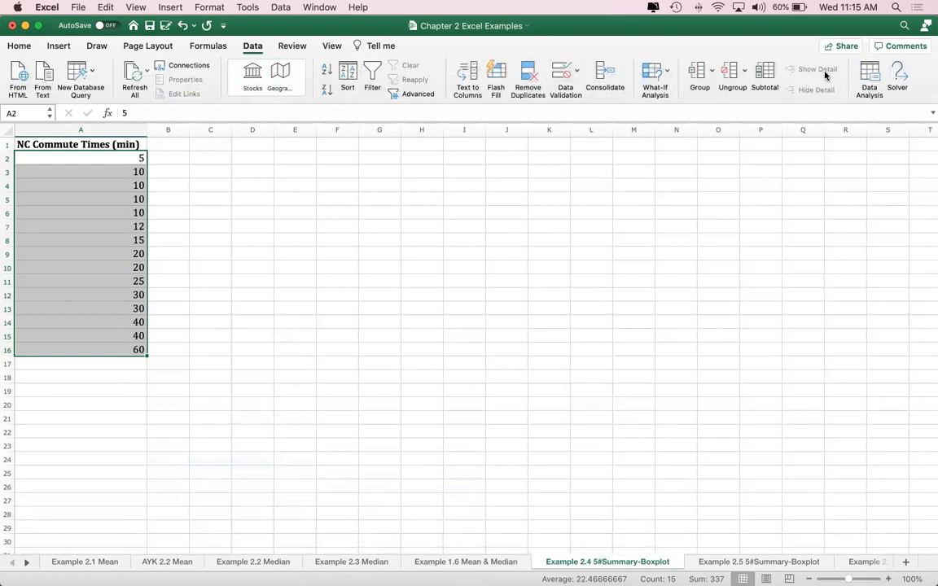
pyautogui.click(870, 69)
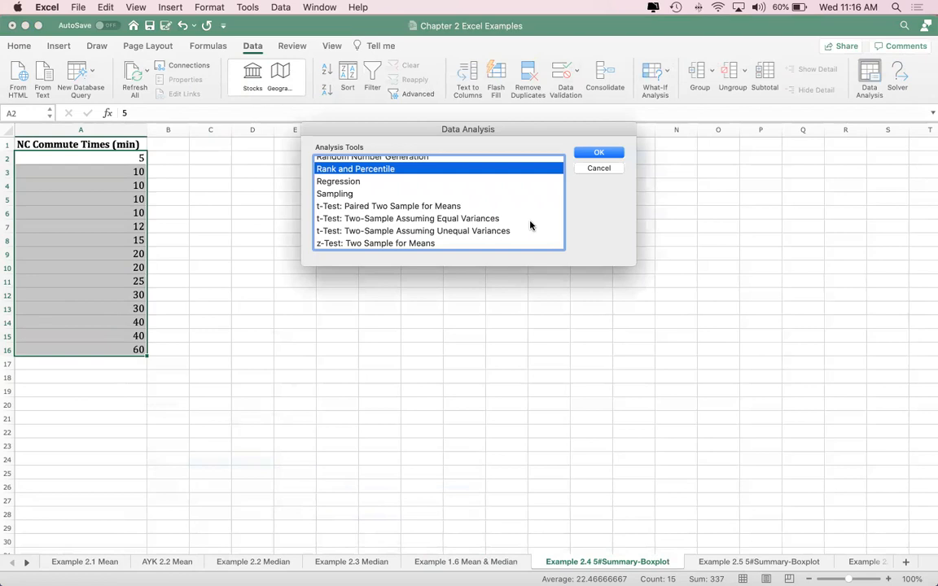
pyautogui.scroll(10, 530, 225)
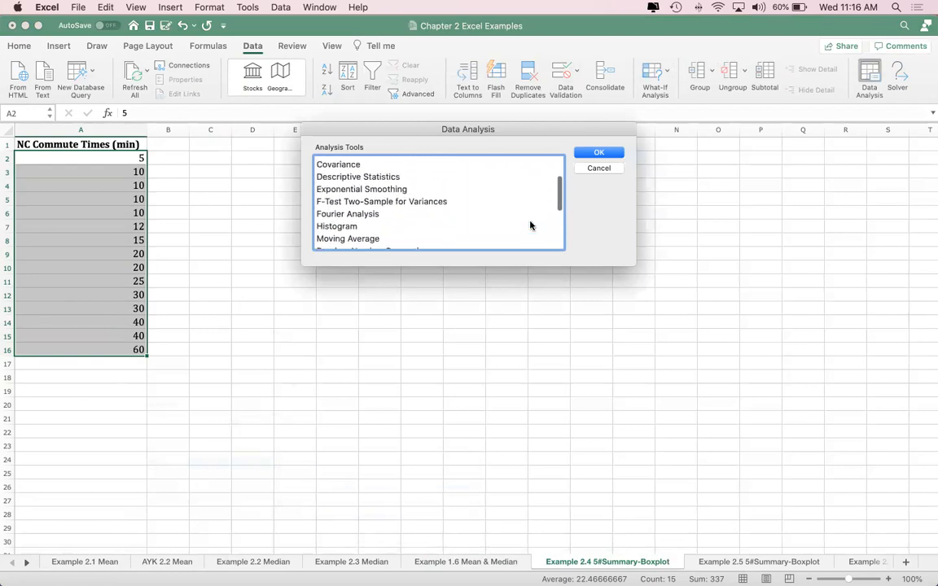
pyautogui.click(399, 202)
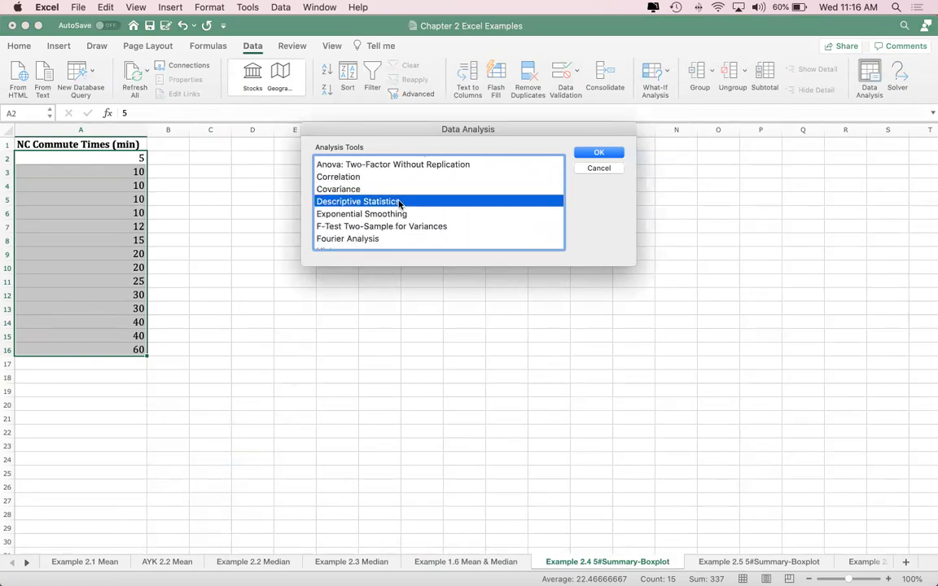
pyautogui.click(599, 154)
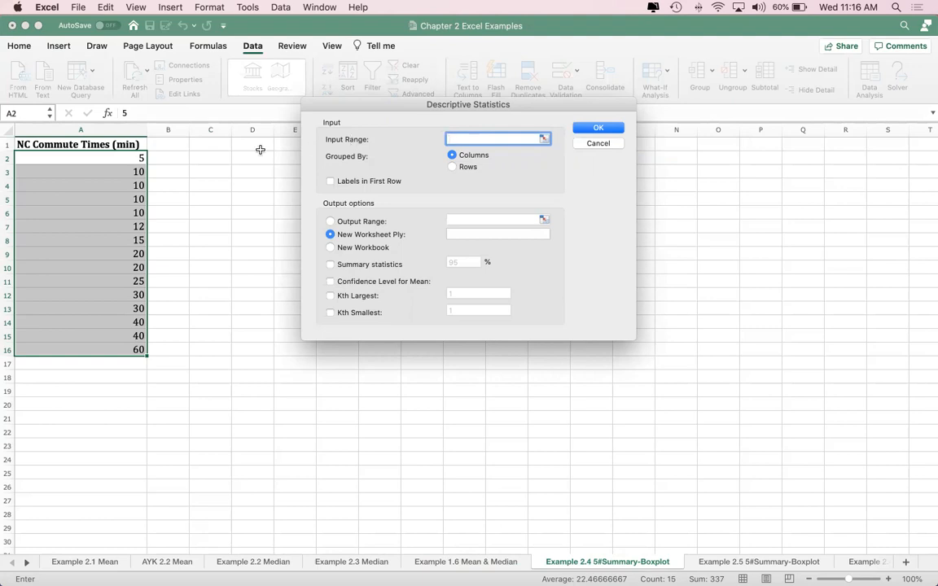
pyautogui.moveTo(136, 158); pyautogui.dragTo(131, 350)
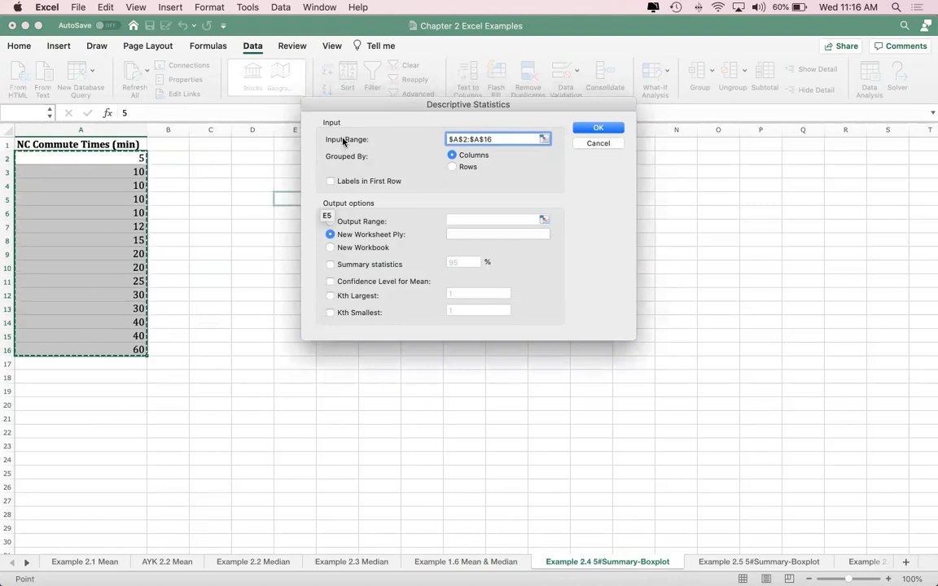
pyautogui.moveTo(456, 109); pyautogui.dragTo(504, 117)
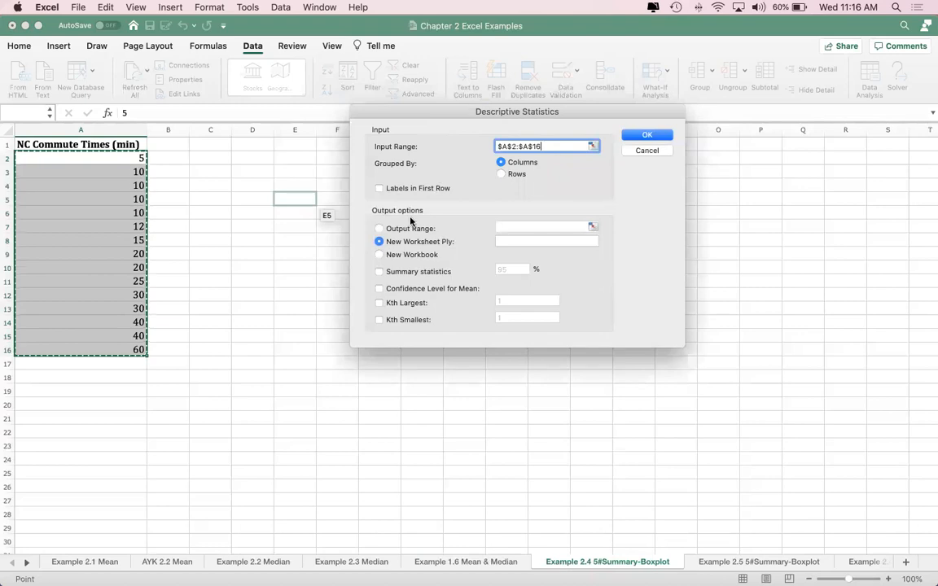
# Output the summary statistics to the current sheet starting at C1, and fit column C's width to its labels
pyautogui.click(379, 230)
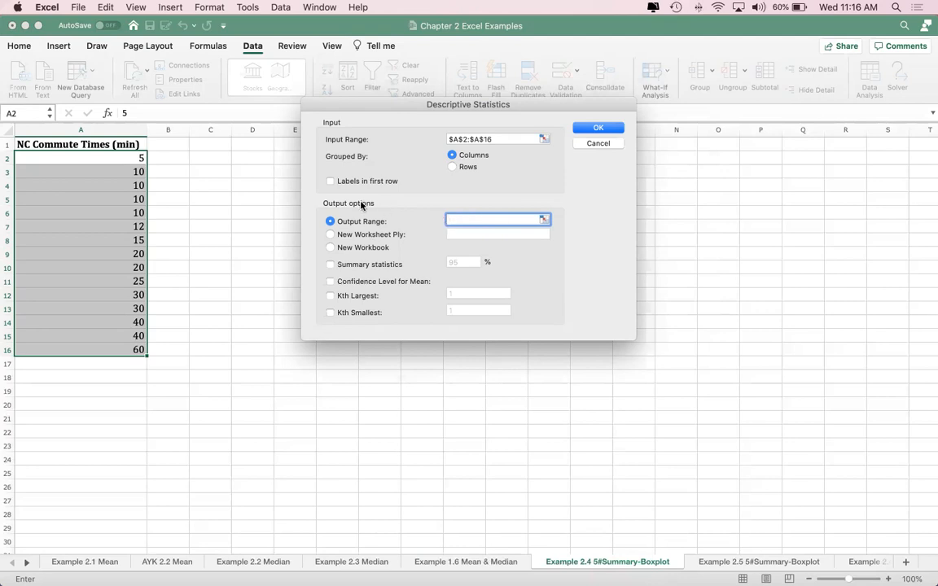
pyautogui.click(210, 147)
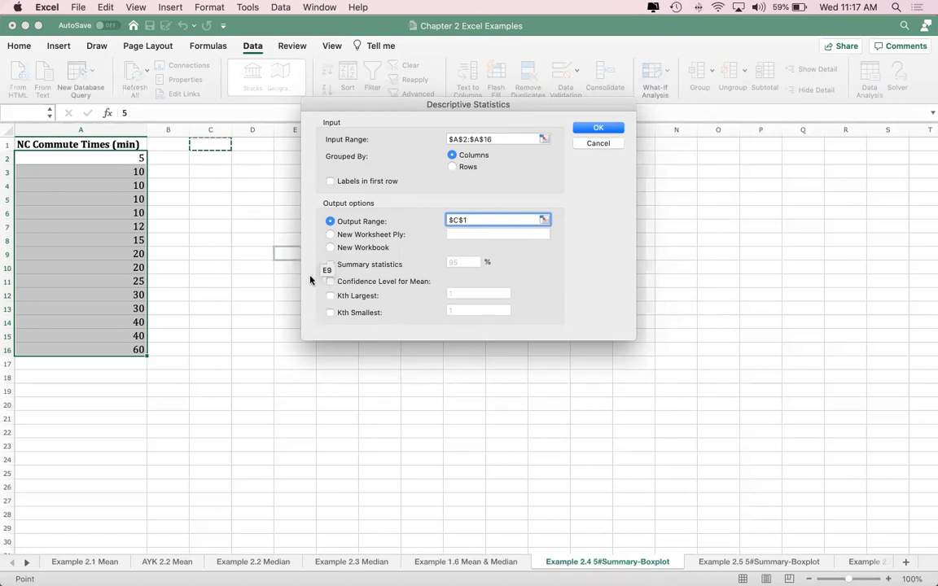
pyautogui.moveTo(397, 103); pyautogui.dragTo(431, 104)
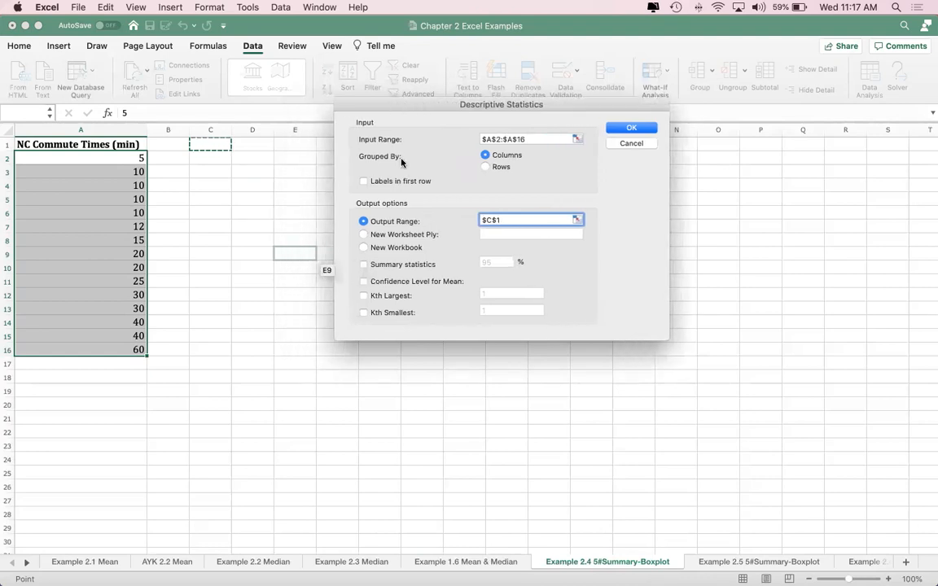
pyautogui.click(364, 265)
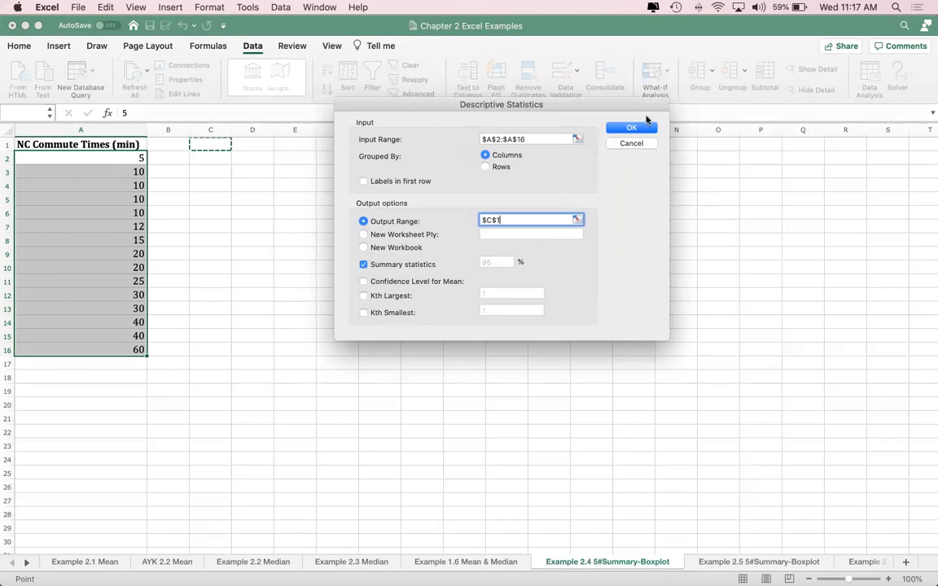
pyautogui.click(632, 128)
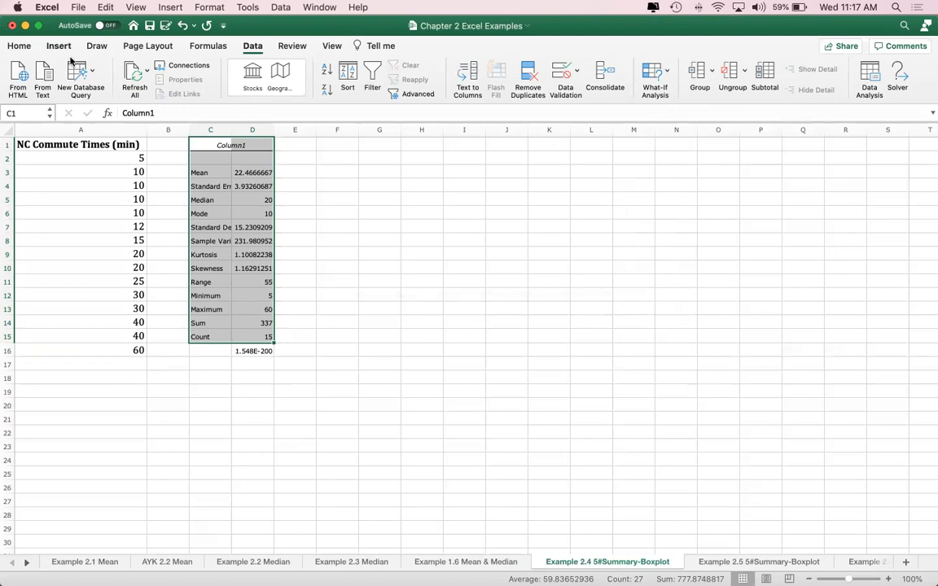
pyautogui.doubleClick(231, 128)
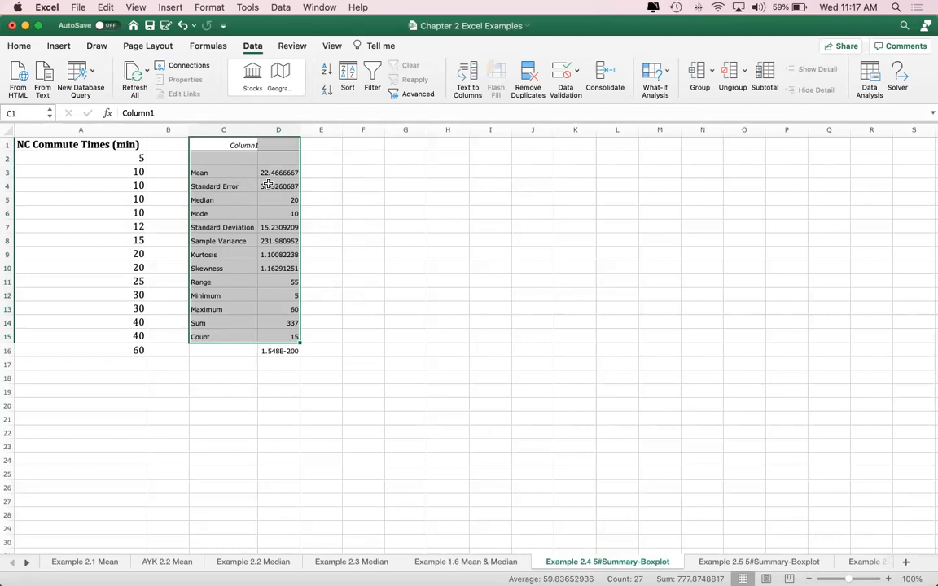
# Make the Median row of the statistics table, C5:D5, bold with a yellow fill
pyautogui.click(215, 198)
pyautogui.moveTo(216, 198); pyautogui.dragTo(277, 200)
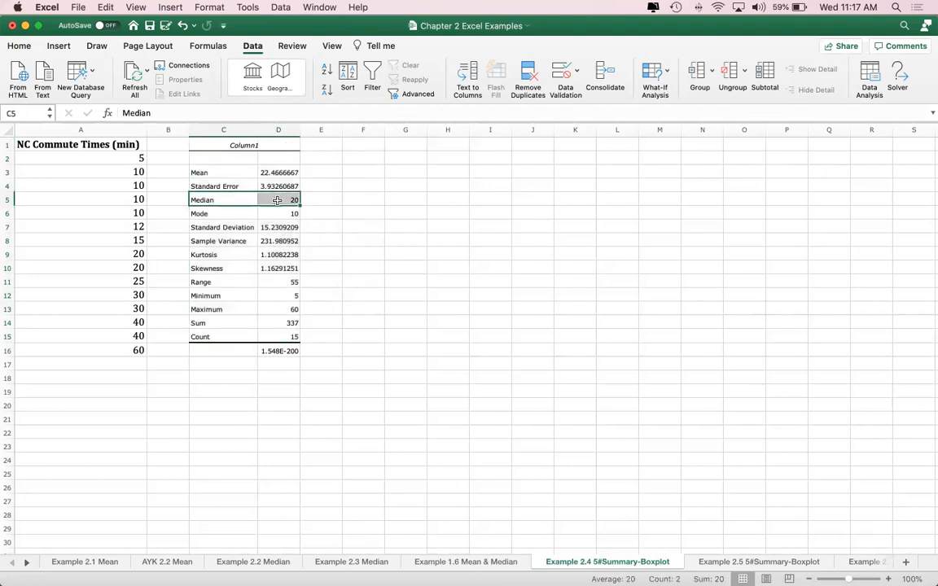
pyautogui.click(20, 47)
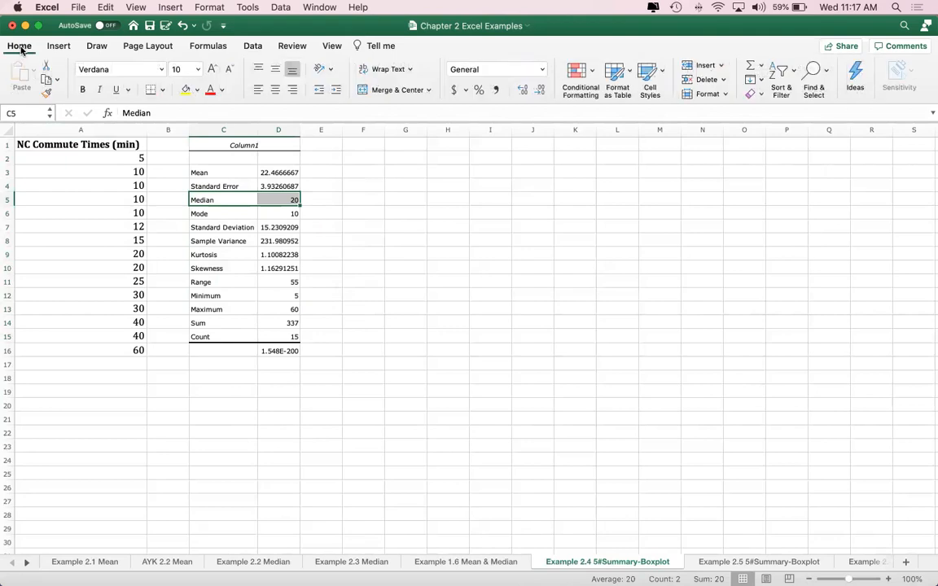
pyautogui.click(82, 89)
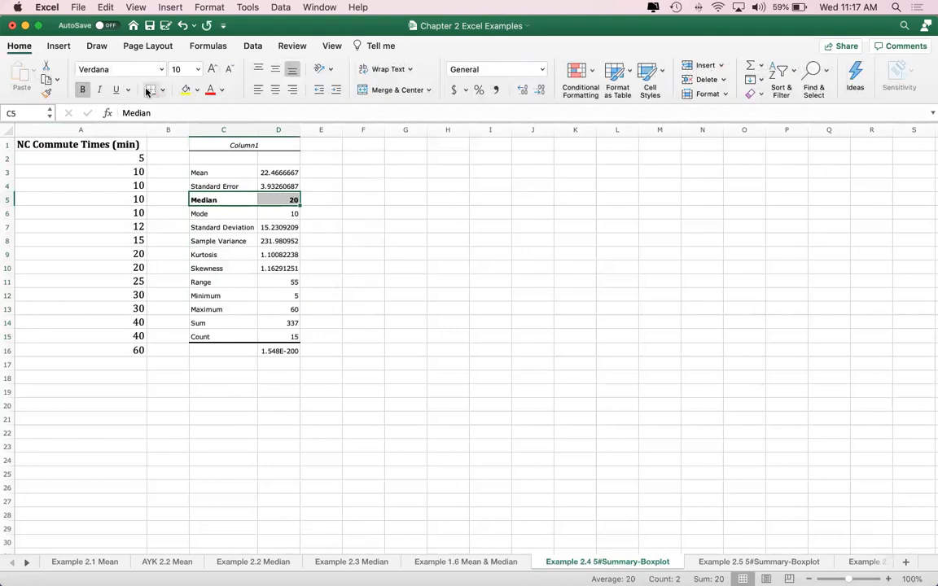
pyautogui.click(185, 91)
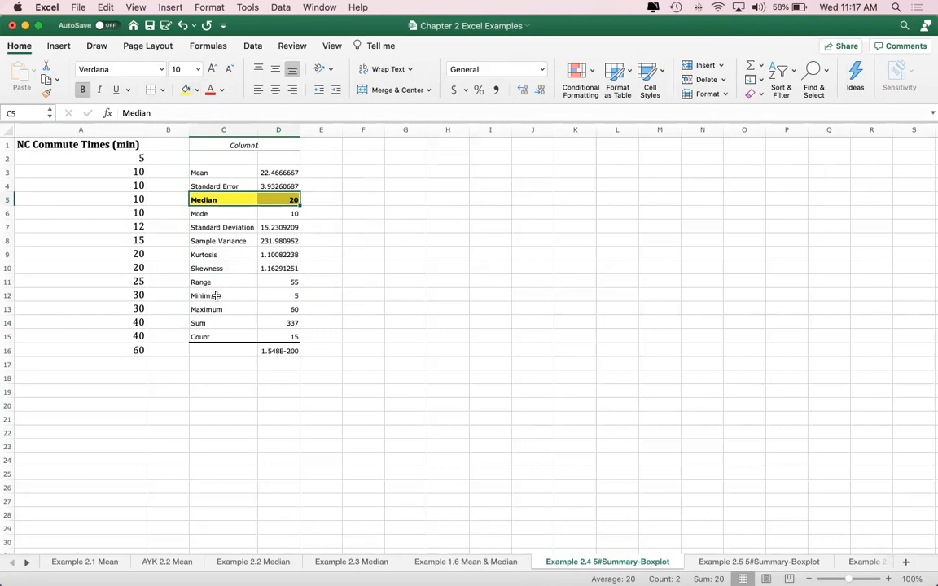
# Make the Minimum and Maximum rows, C12:D13, bold with a yellow fill
pyautogui.moveTo(215, 295); pyautogui.dragTo(276, 310)
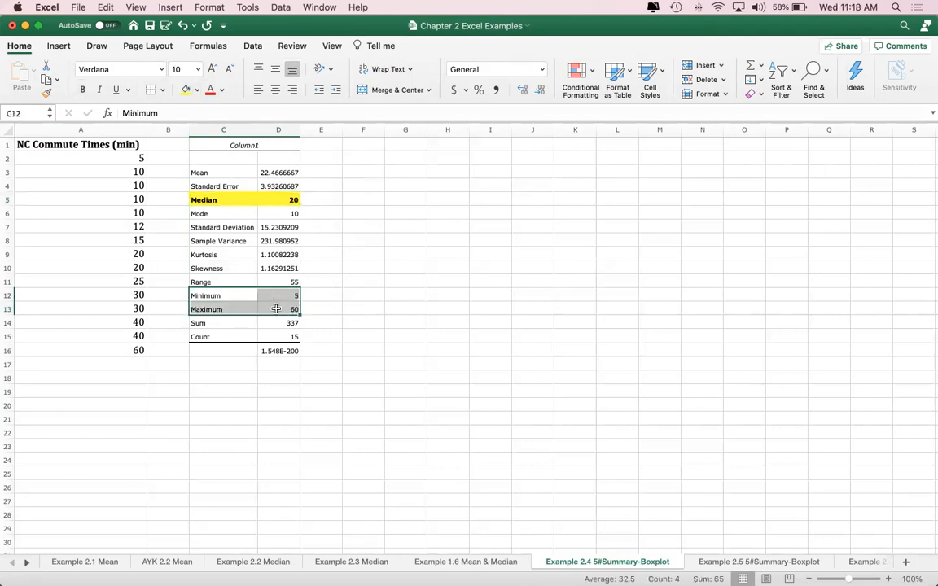
pyautogui.click(83, 89)
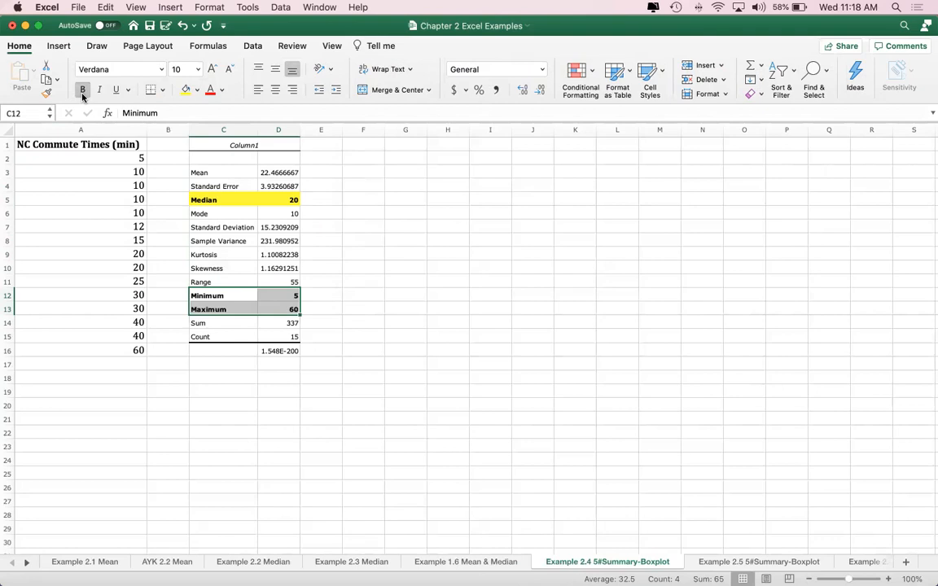
pyautogui.click(185, 90)
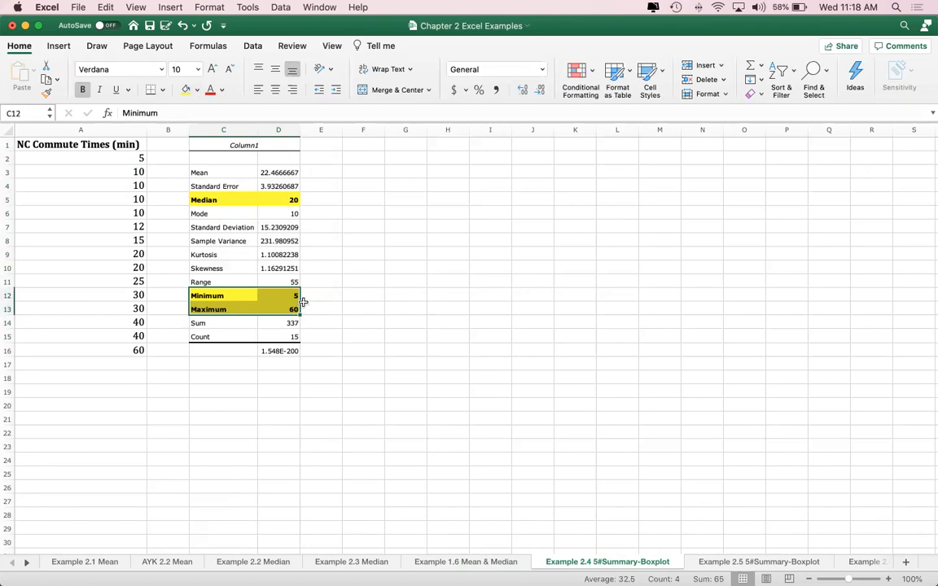
# Label C18 as Q1 and calculate the first quartile of the commute times in D18 with =QUARTILE(A2:A16,1)
pyautogui.click(236, 379)
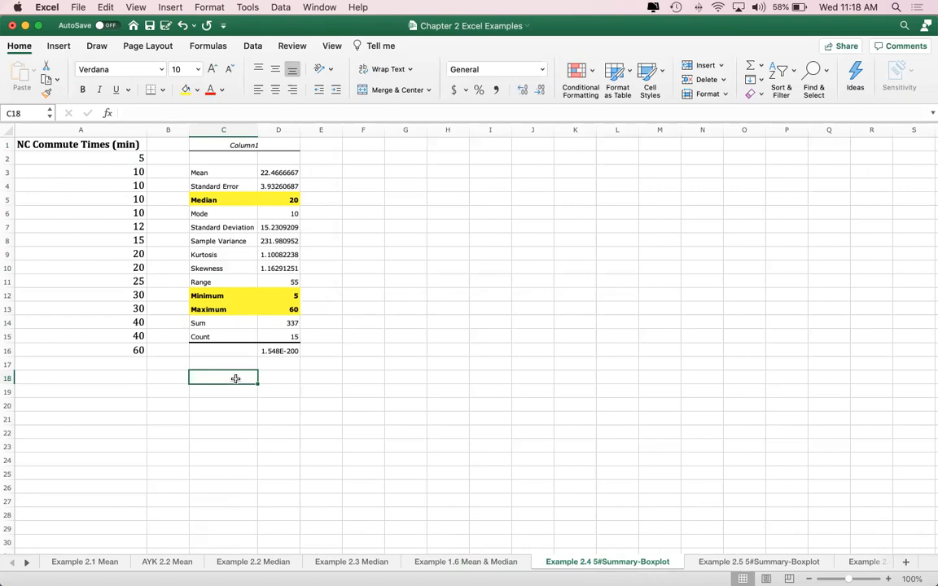
pyautogui.write('Q1')
pyautogui.click(273, 376)
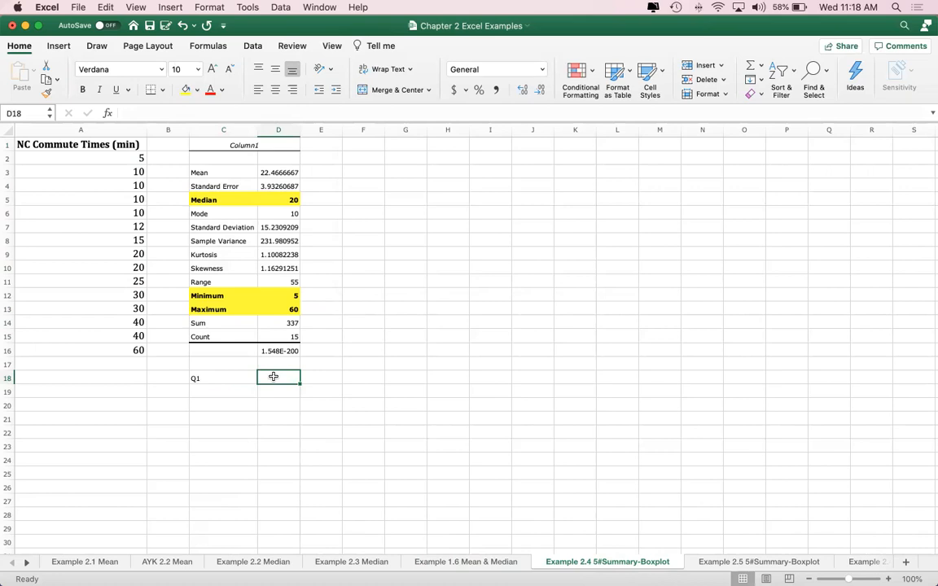
pyautogui.write('=Q')
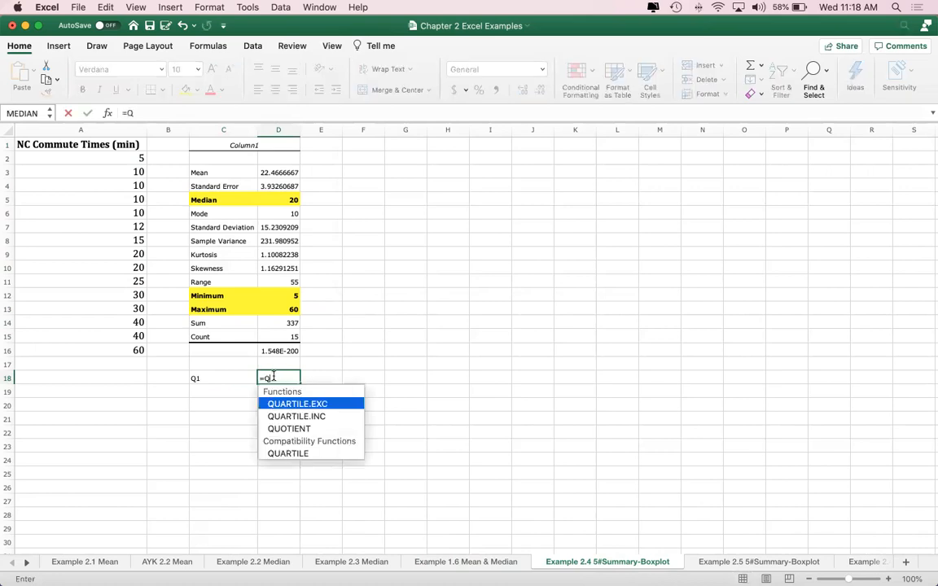
pyautogui.write('UA')
pyautogui.write('RTILE')
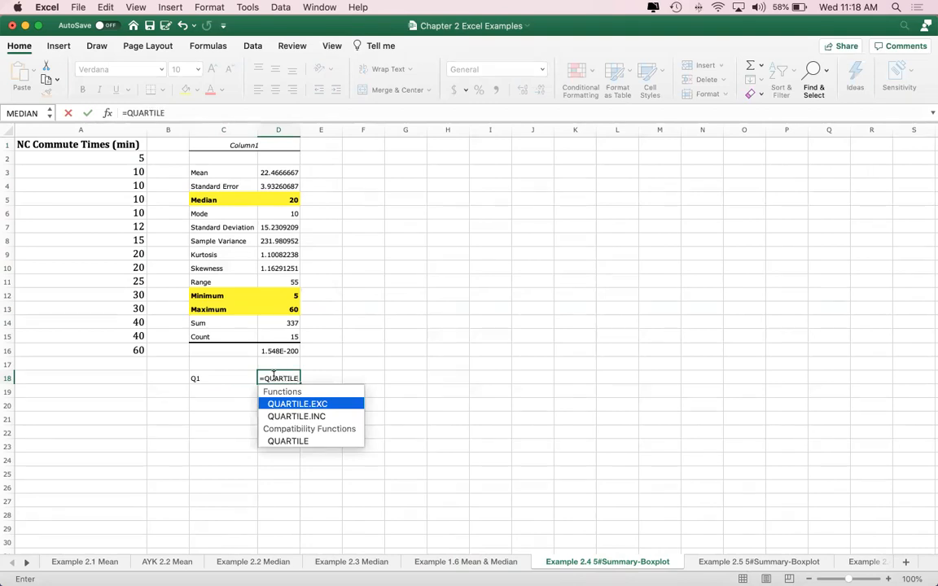
pyautogui.write('(')
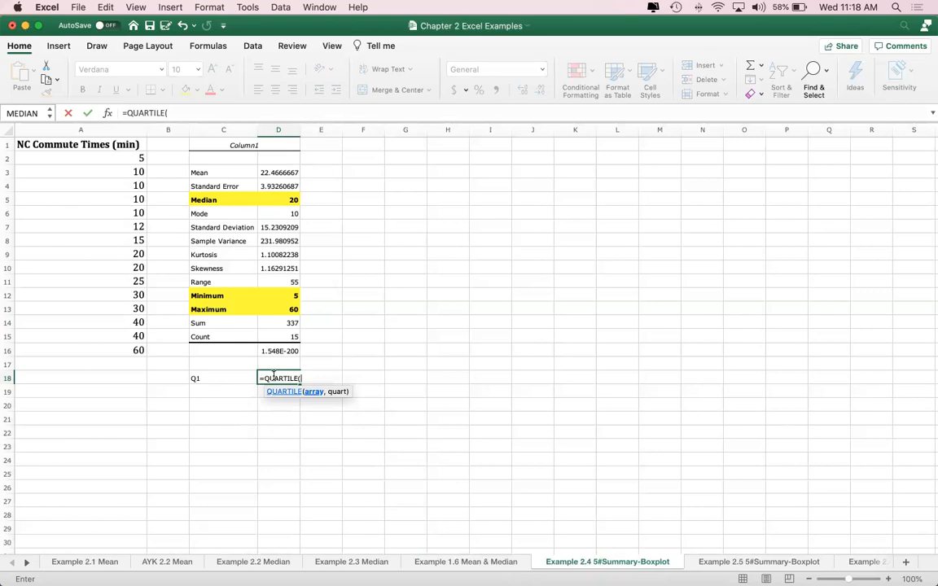
pyautogui.write('A2:')
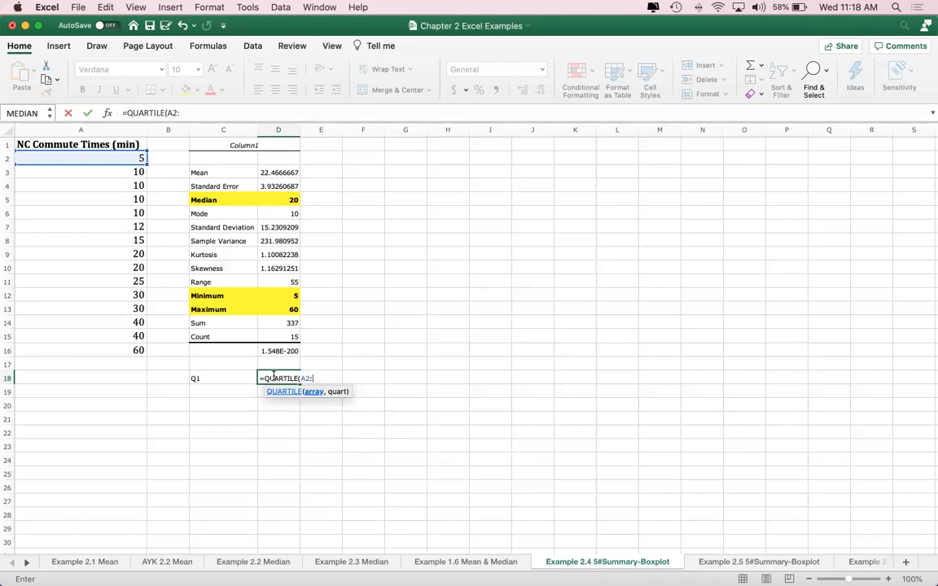
pyautogui.write('A16')
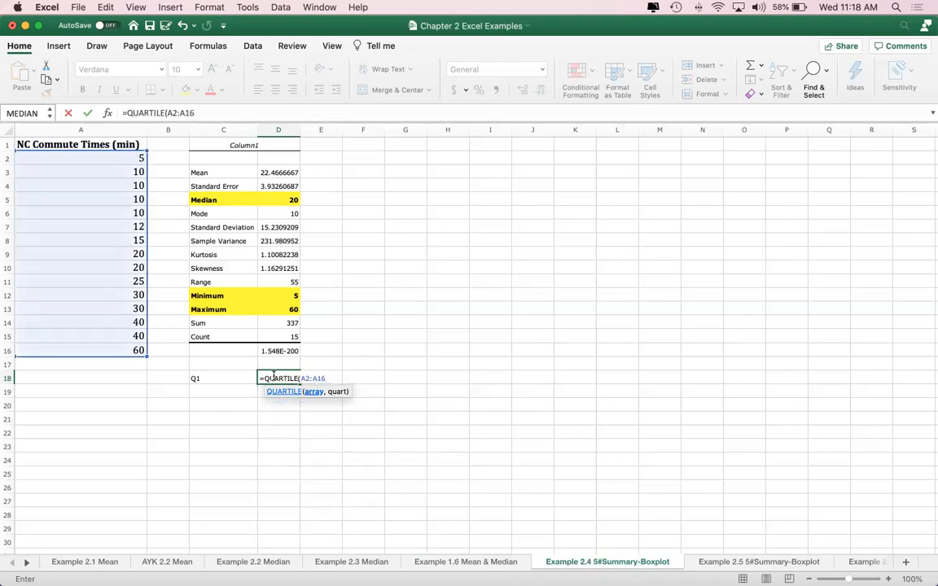
pyautogui.write(',')
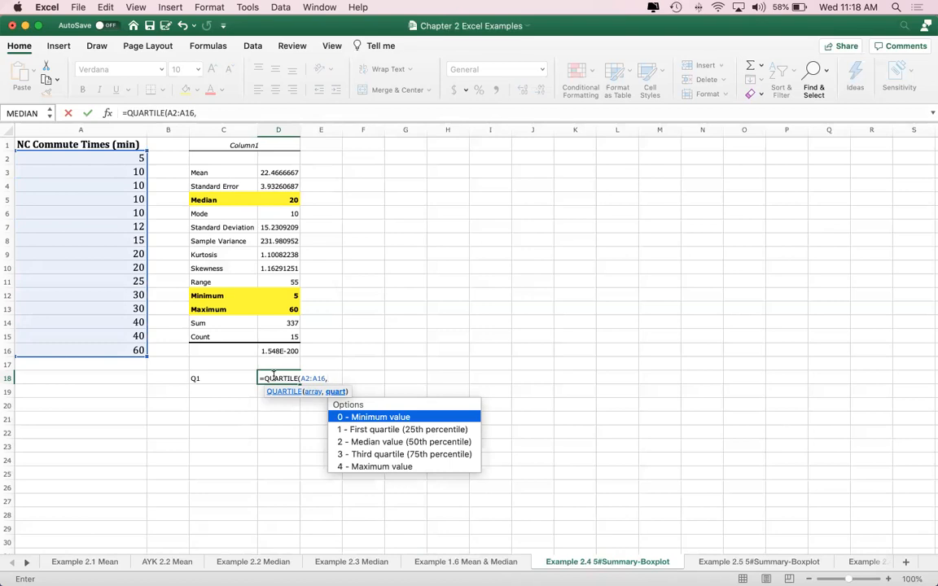
pyautogui.write('1)')
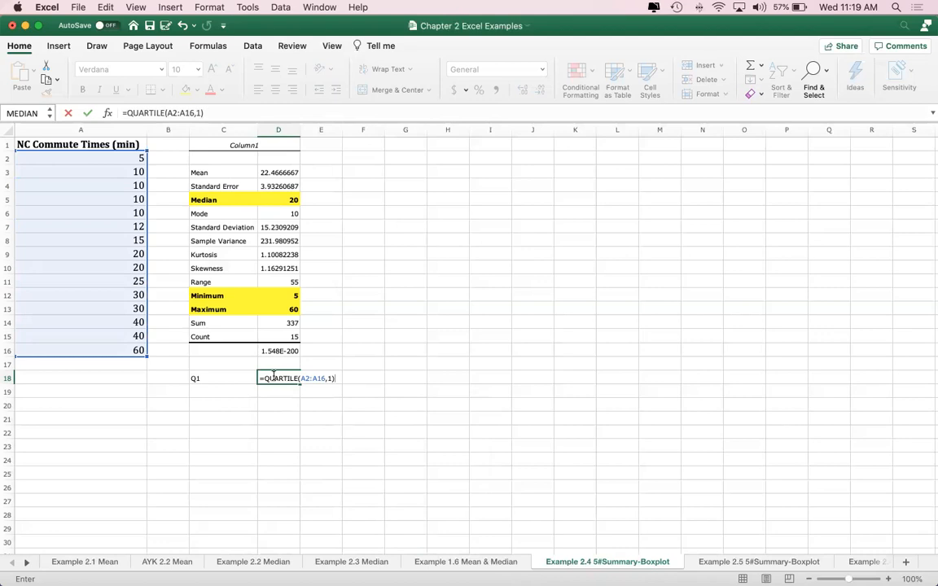
pyautogui.press('Return')
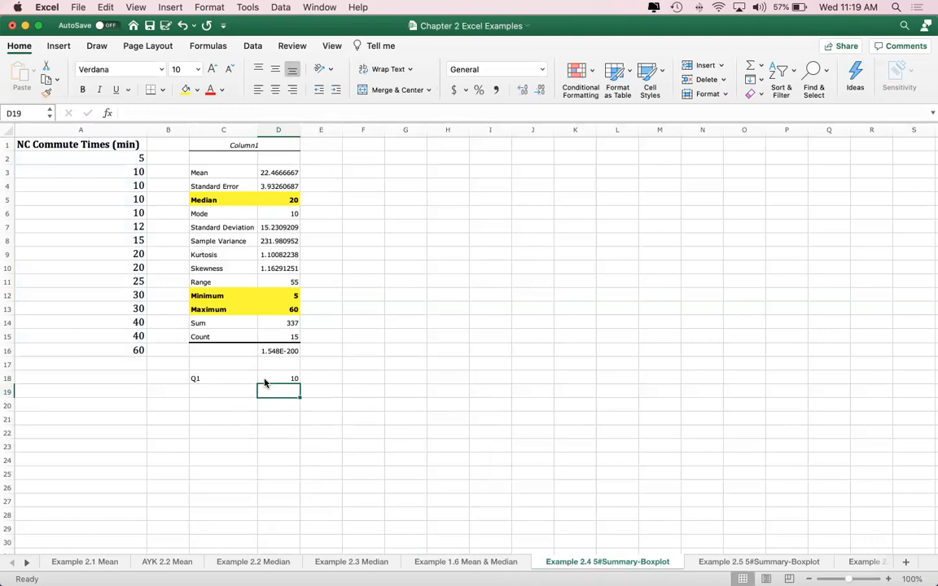
# Label C19 as Q3 and calculate the third quartile of the commute times in D19 with =QUARTILE(A2:A16,3)
pyautogui.click(232, 392)
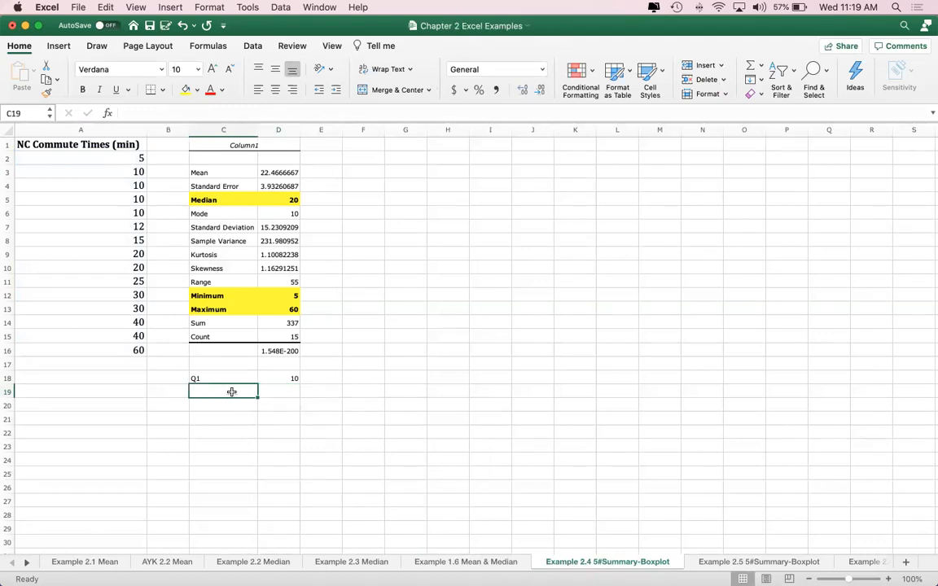
pyautogui.write('Q3')
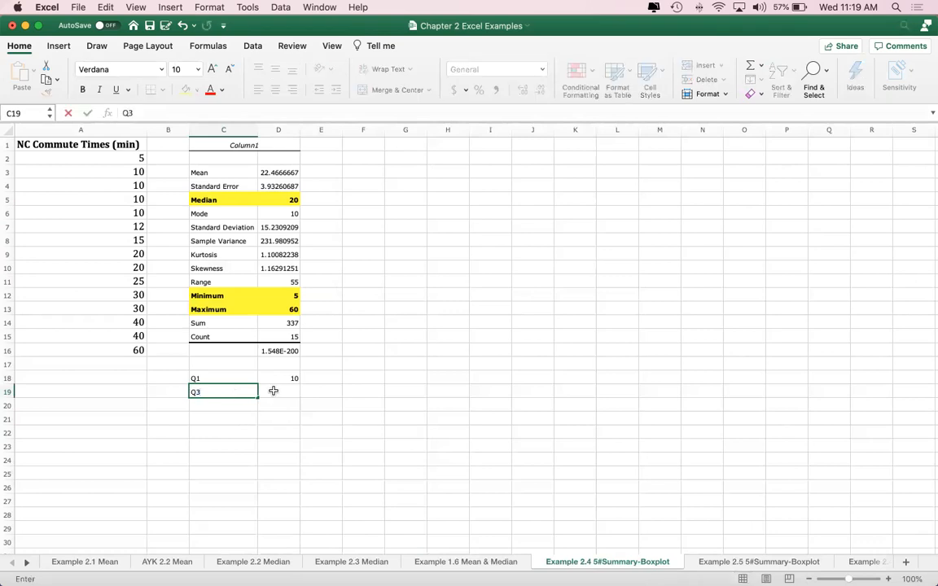
pyautogui.click(274, 391)
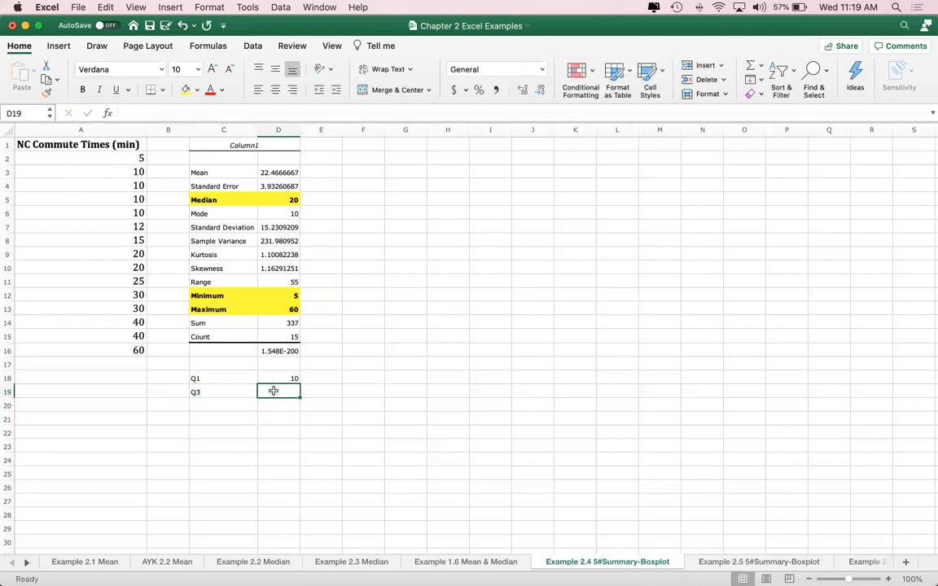
pyautogui.write('=')
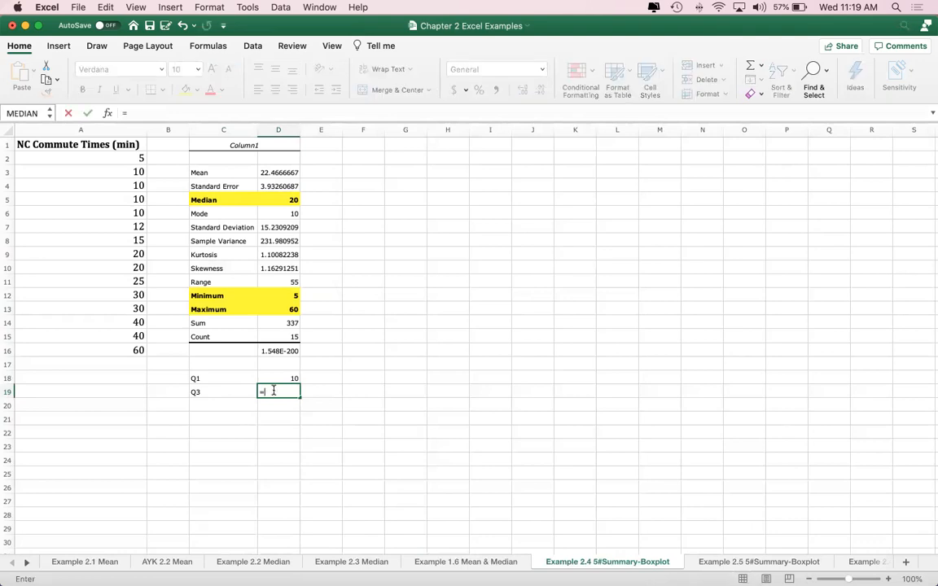
pyautogui.write('QUA')
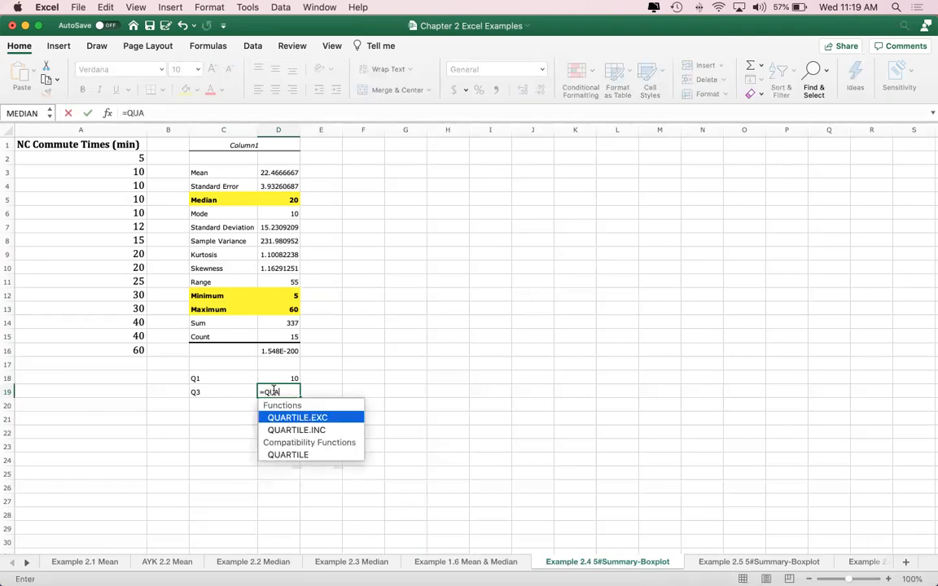
pyautogui.write('RTILE(')
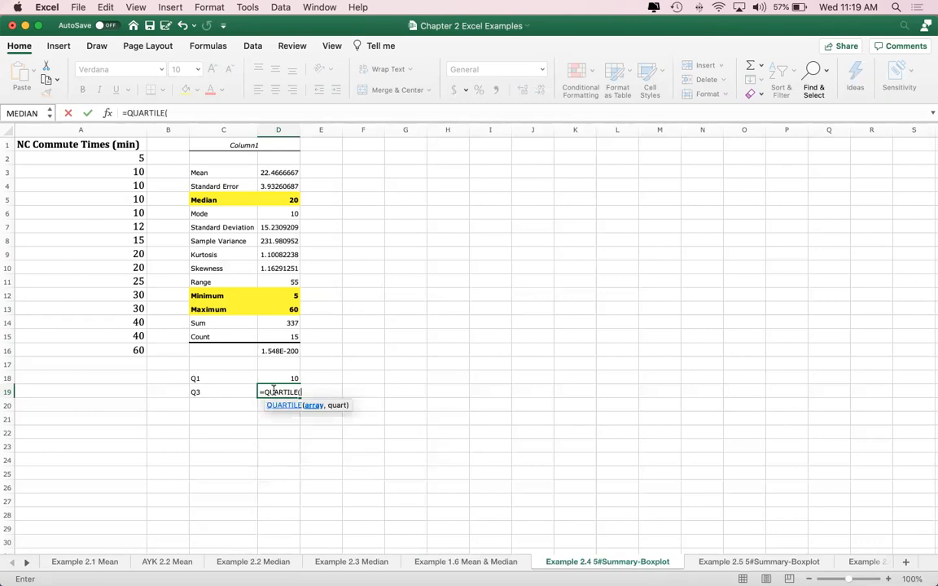
pyautogui.write('A2')
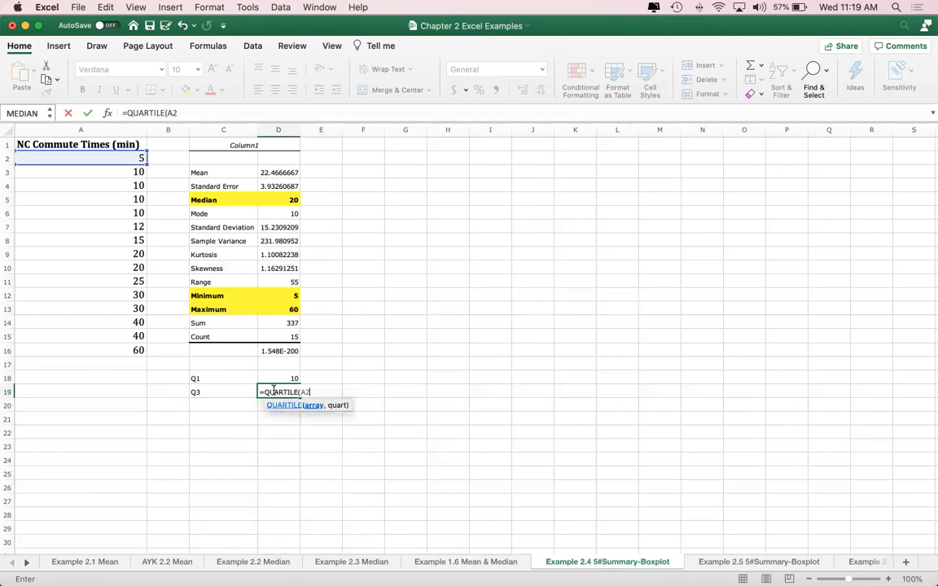
pyautogui.write(':A16')
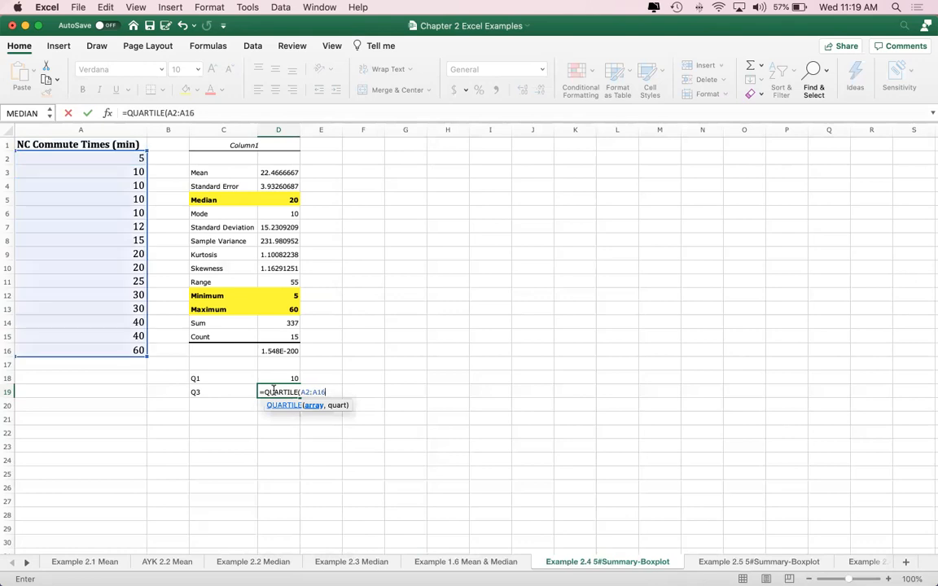
pyautogui.write(',3')
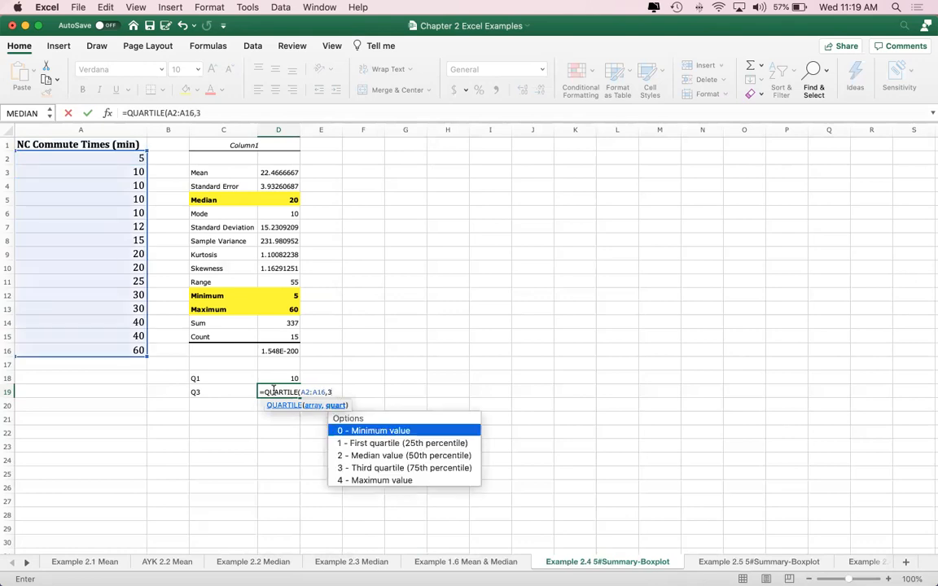
pyautogui.write(')')
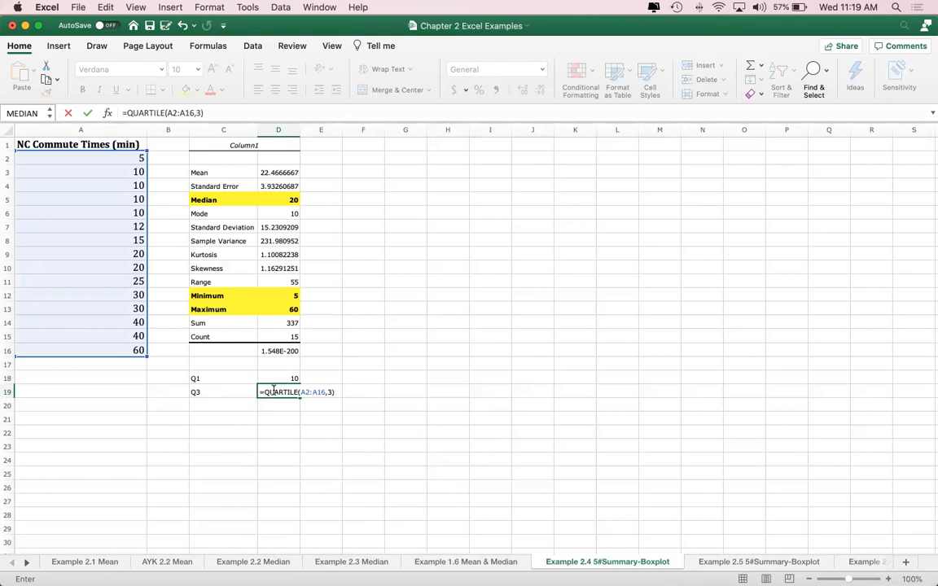
pyautogui.press('Return')
# Make the Q1 and Q3 rows, C18:D19, bold with a yellow fill
pyautogui.click(233, 381)
pyautogui.moveTo(233, 380); pyautogui.dragTo(274, 390)
pyautogui.press('super+b')
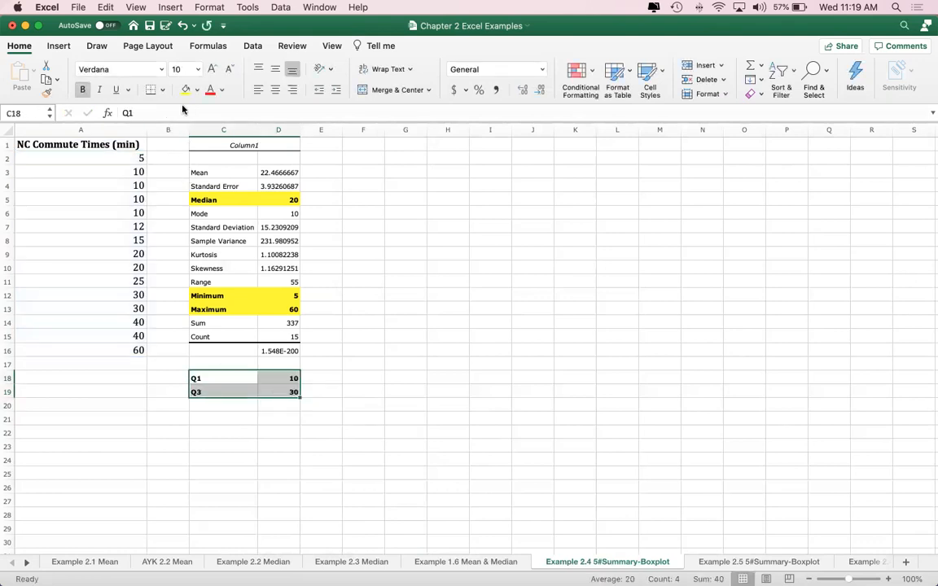
pyautogui.click(186, 89)
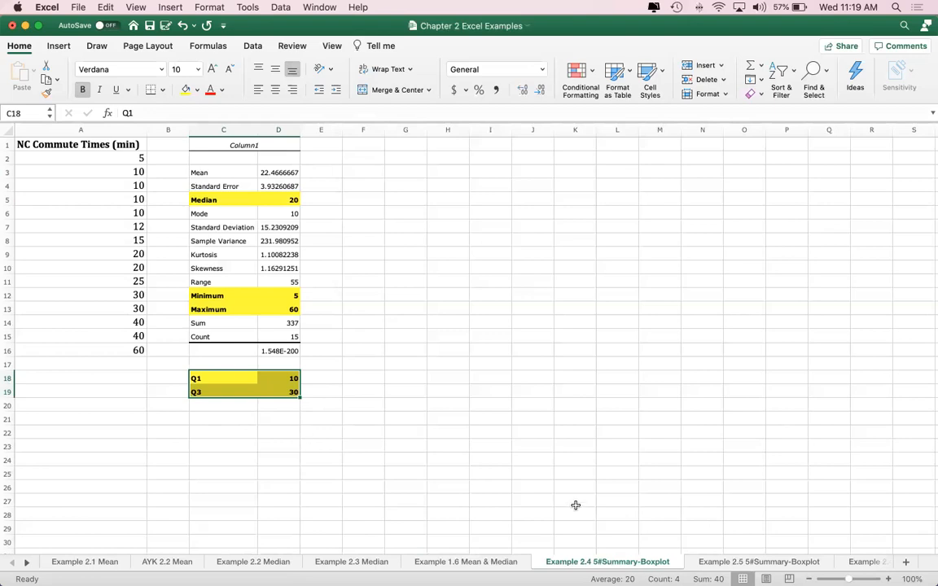
# View the Example 2.5 5#Summary-Boxplot sheet and open the AYK 2.5 Modified Box-Plot sheet with the midsized cars' MPG data
pyautogui.click(784, 562)
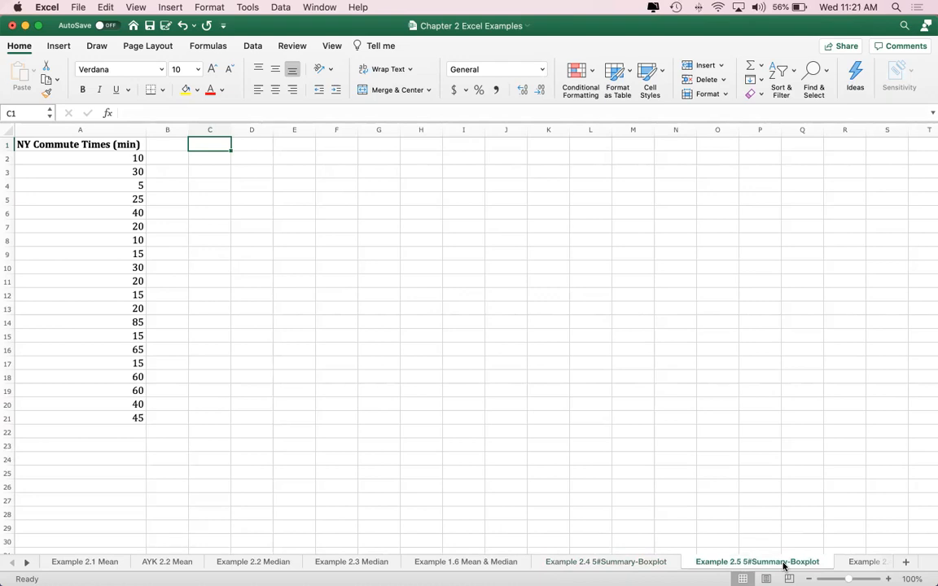
pyautogui.click(26, 566)
pyautogui.click(26, 565)
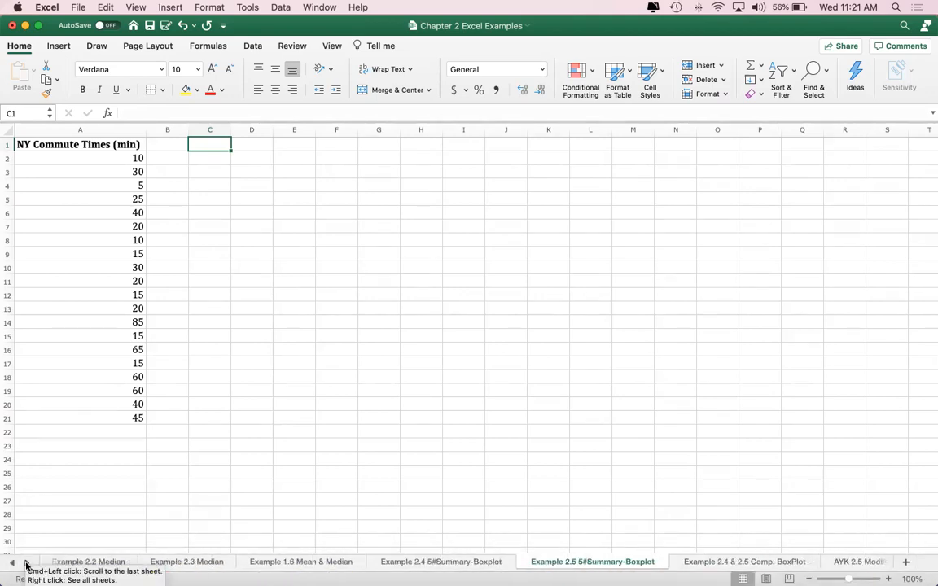
pyautogui.click(26, 565)
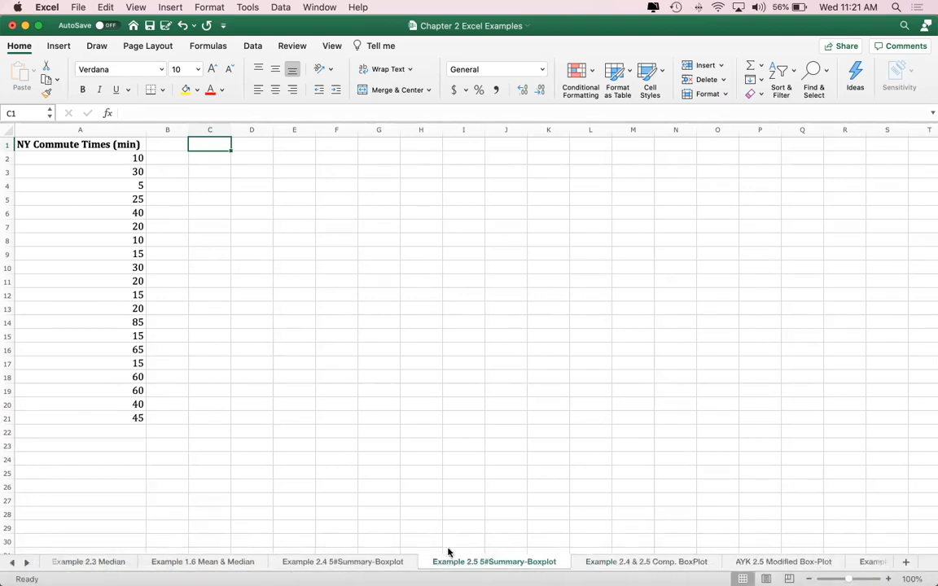
pyautogui.click(773, 561)
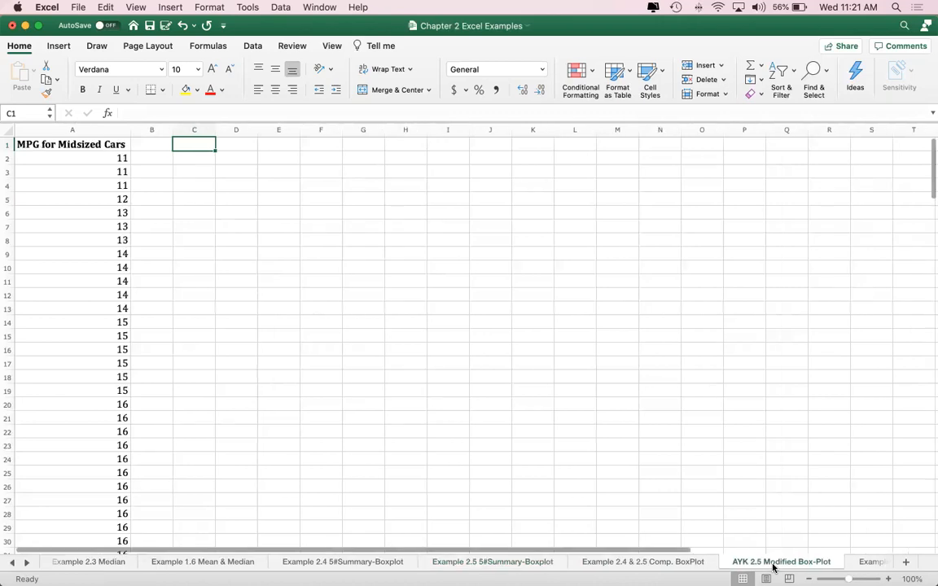